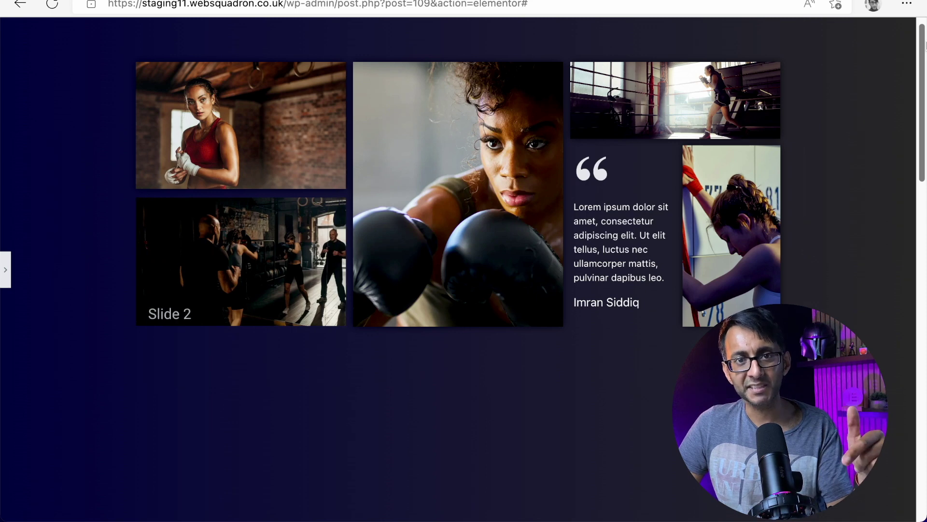
Scroll through the collage, then reopen the editing panel and narrow it to widen the canvas.
scroll(924, 44, "down", 1)
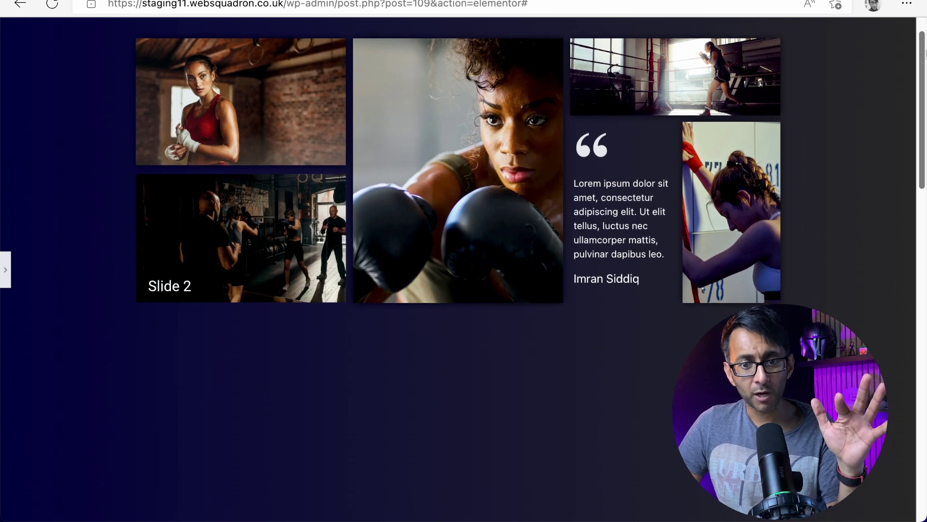
scroll(924, 44, "up", 1)
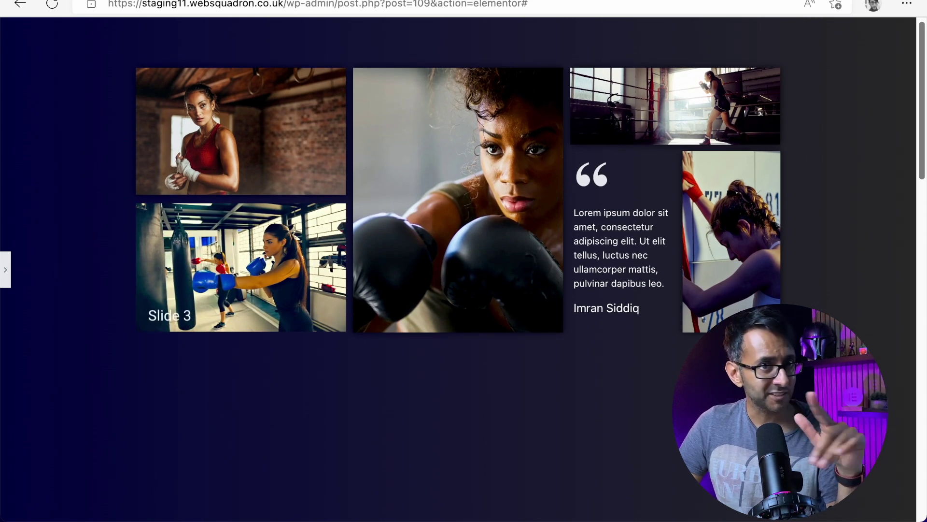
scroll(531, 203, "down", 1)
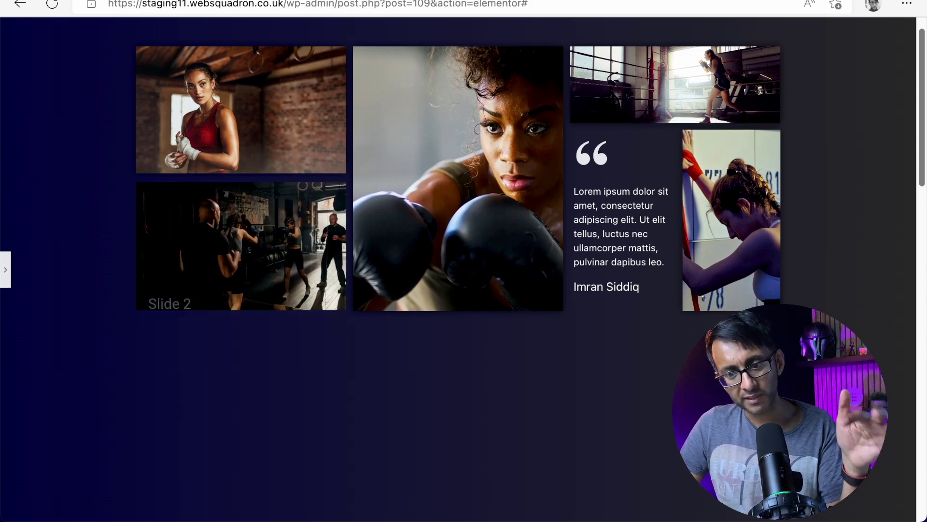
scroll(458, 174, "down", 1)
scroll(670, 351, "up", 1)
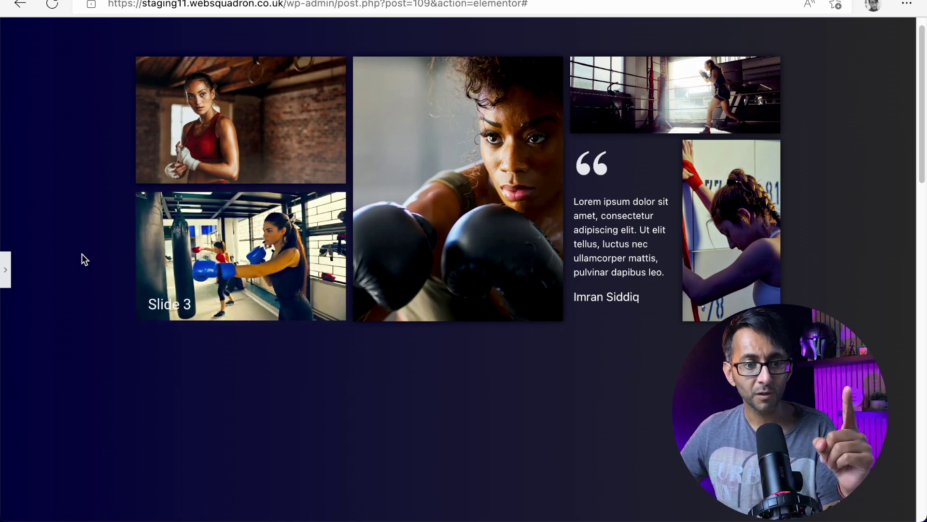
left_click(7, 280)
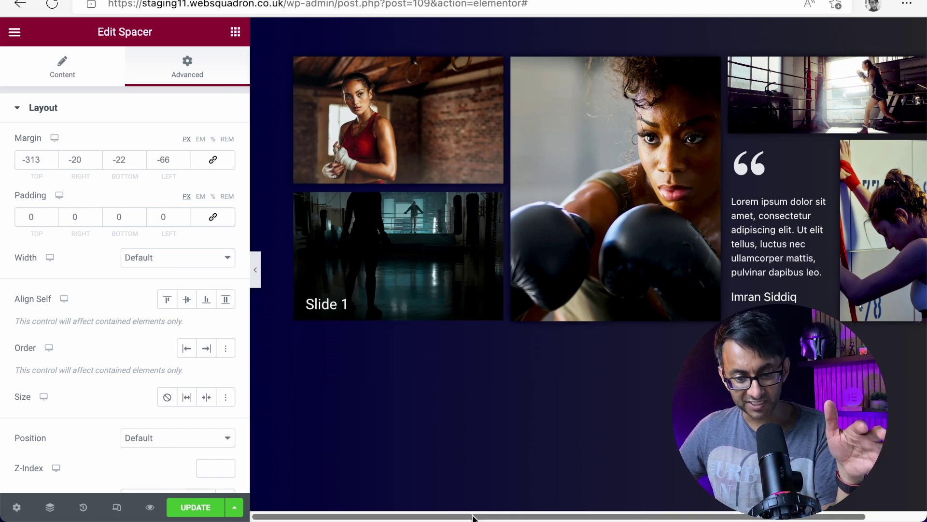
left_click_drag(249, 385, 168, 382)
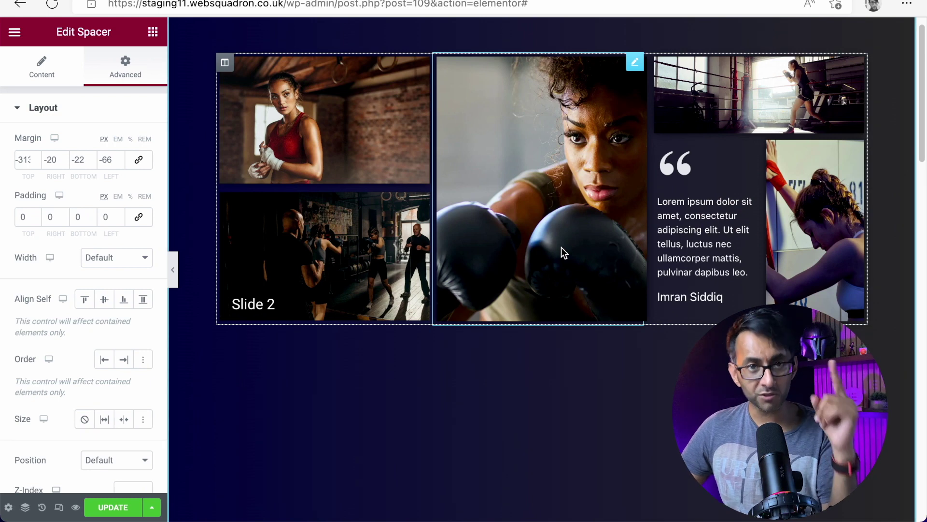
Select the top-left boxer photo in the column and set its image height to 175.
left_click(224, 64)
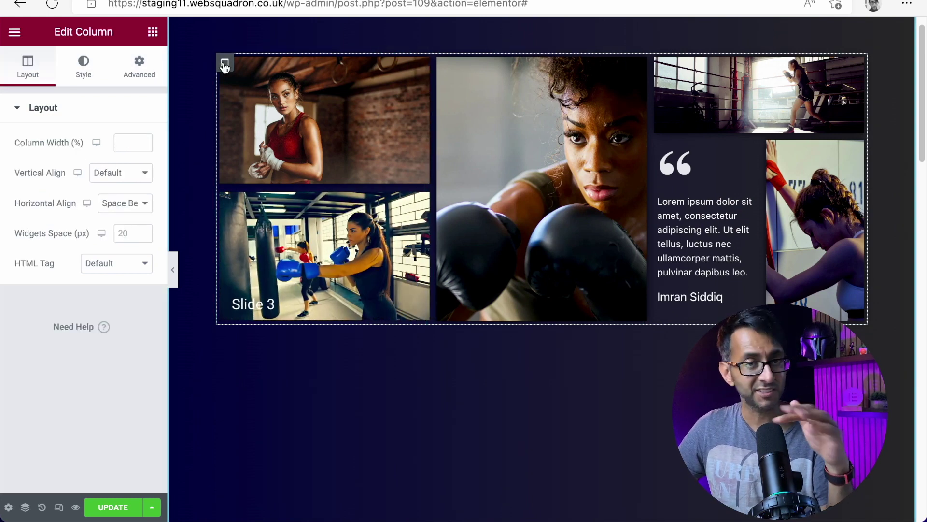
left_click(418, 62)
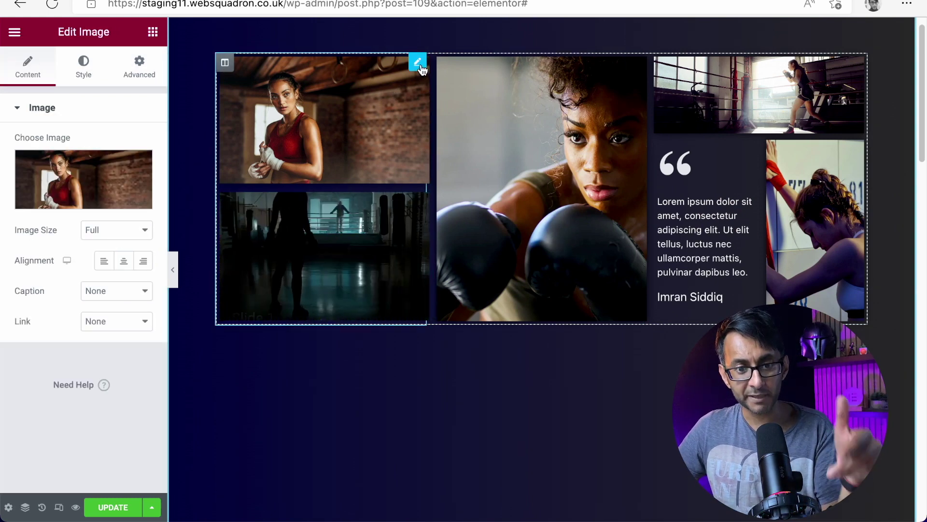
left_click(87, 72)
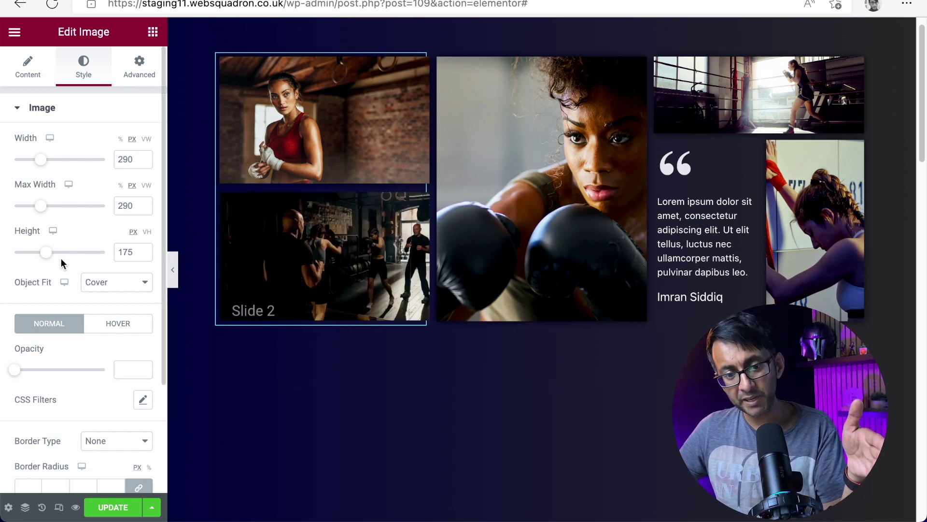
left_click_drag(49, 258, 42, 256)
left_click_drag(136, 252, 92, 246)
type("175")
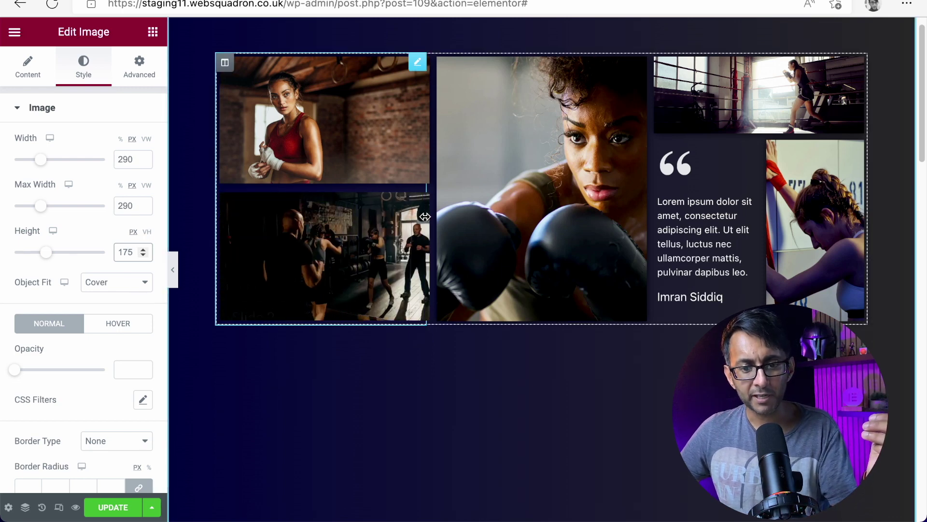
Open the Navigator over the canvas to list the column's images, Slides and Blockquote.
left_click(25, 506)
left_click_drag(803, 102, 477, 186)
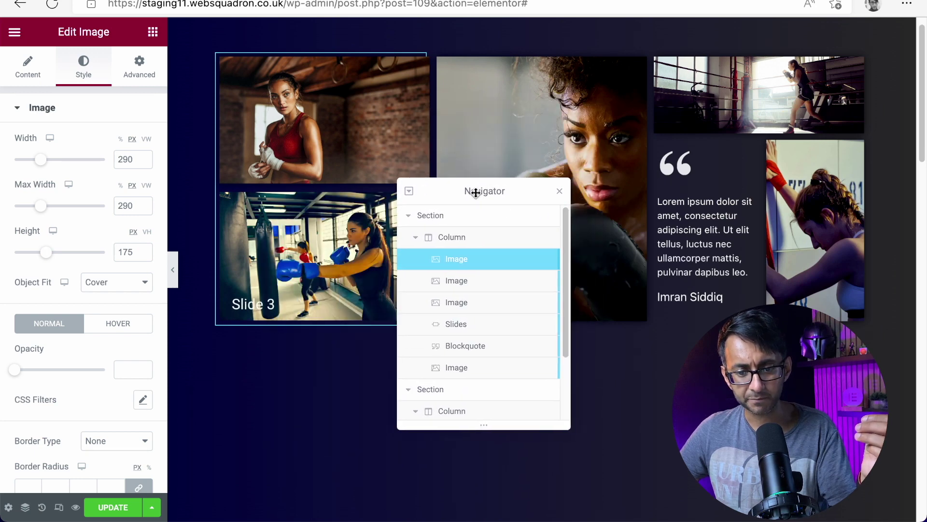
left_click(482, 282)
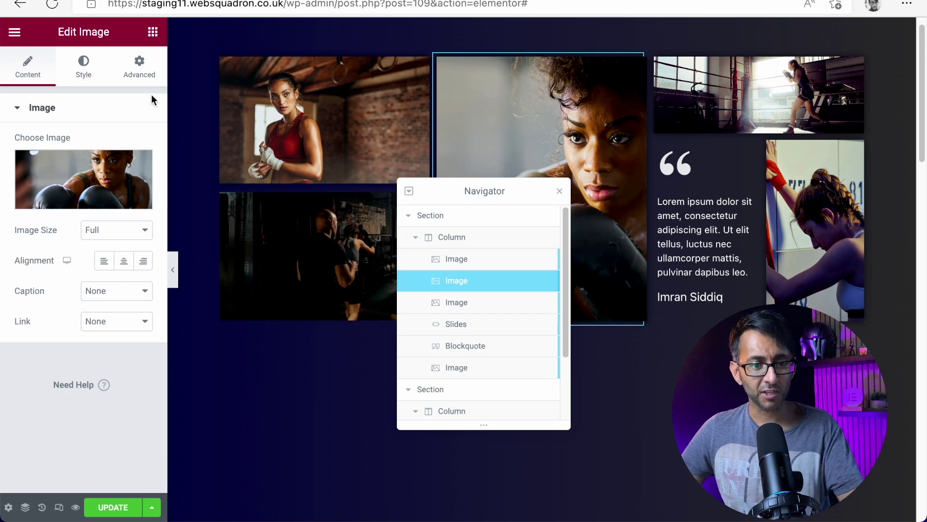
Switch the top-left photo's layout width to Default, then back to Custom 290 px.
left_click(491, 260)
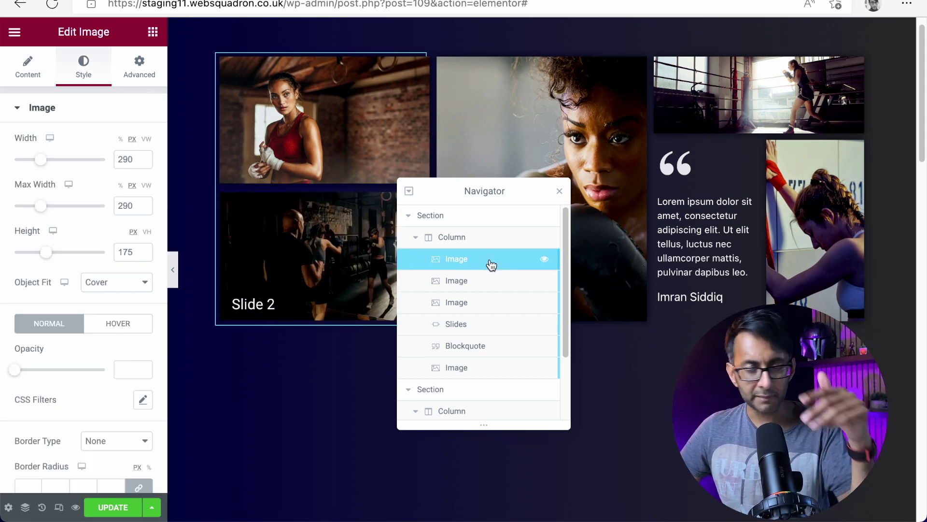
left_click(139, 67)
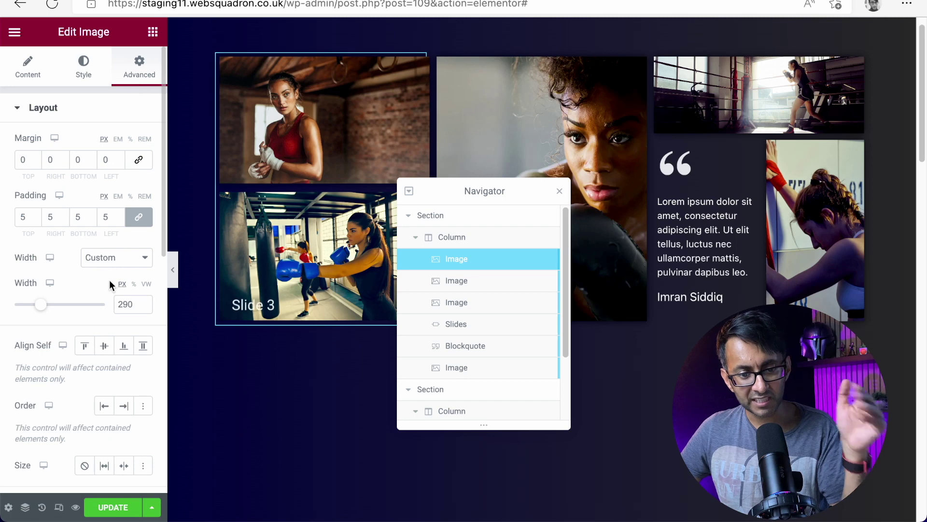
left_click(125, 261)
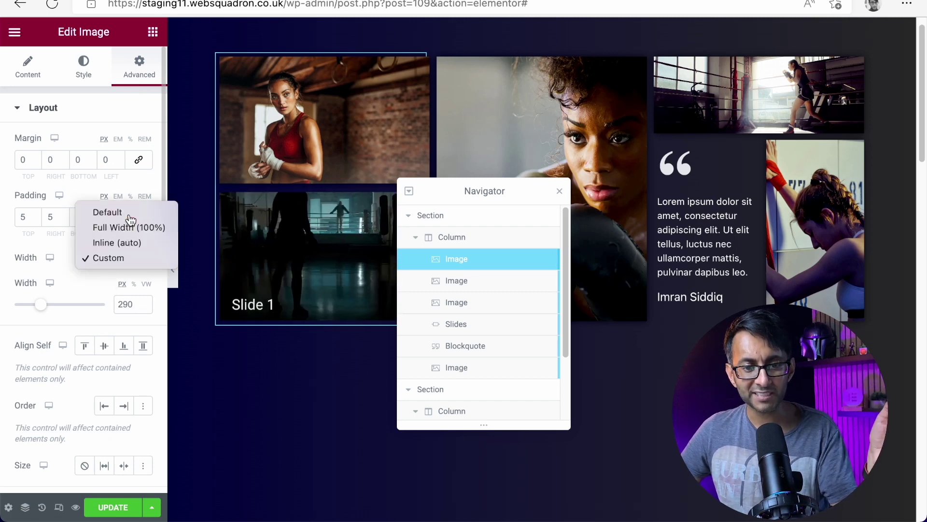
left_click(99, 208)
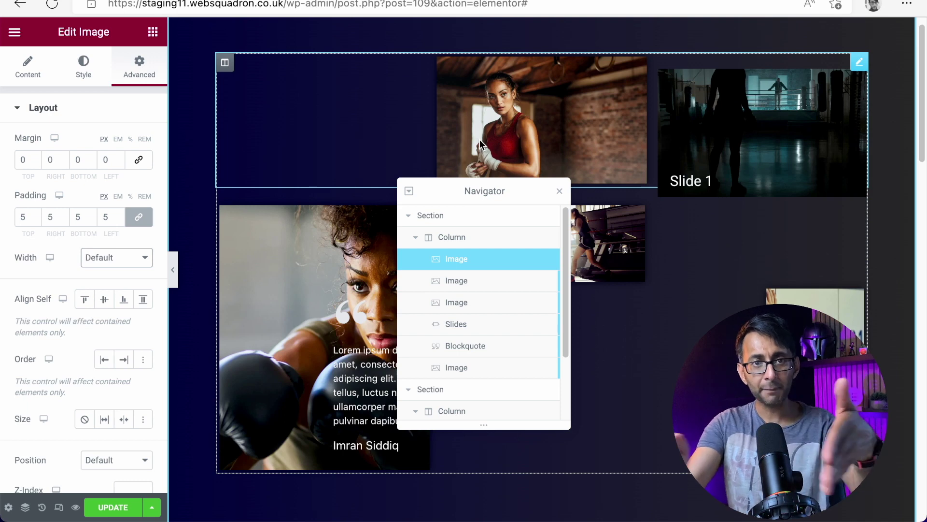
left_click(112, 258)
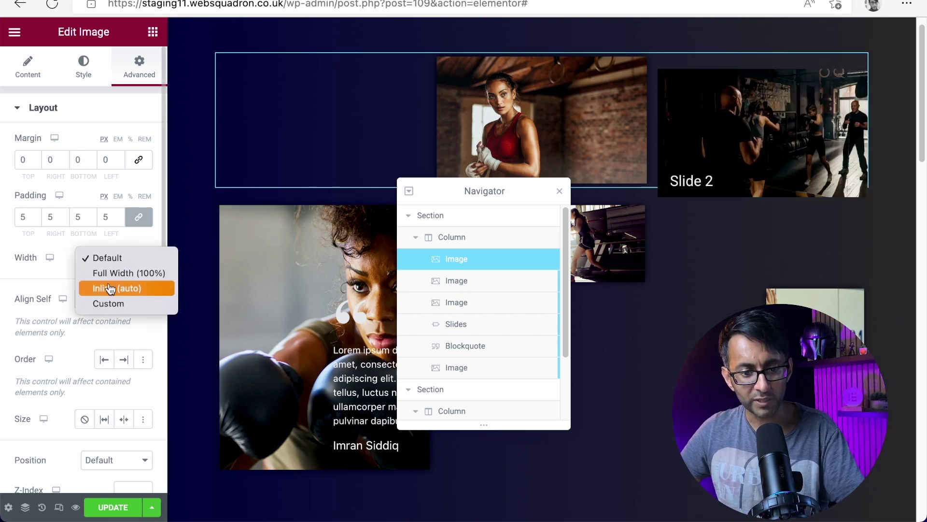
left_click(115, 302)
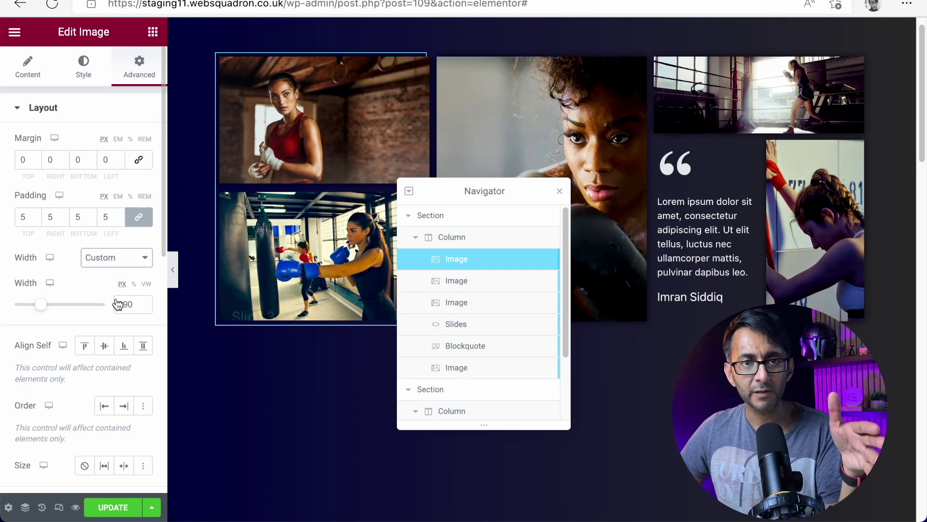
mouse_move(40, 309)
left_mouse_down()
mouse_move(50, 308)
mouse_move(27, 308)
mouse_move(51, 309)
mouse_move(40, 305)
left_mouse_up()
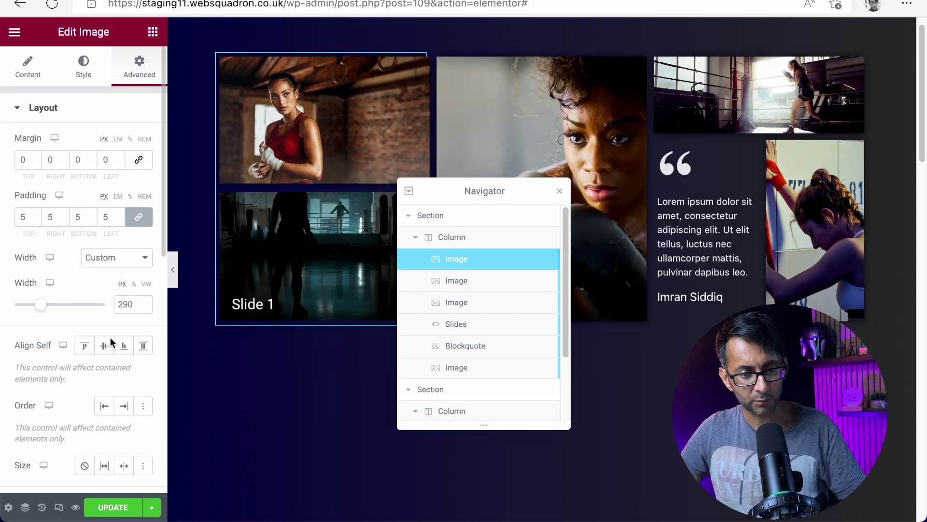
left_click(469, 279)
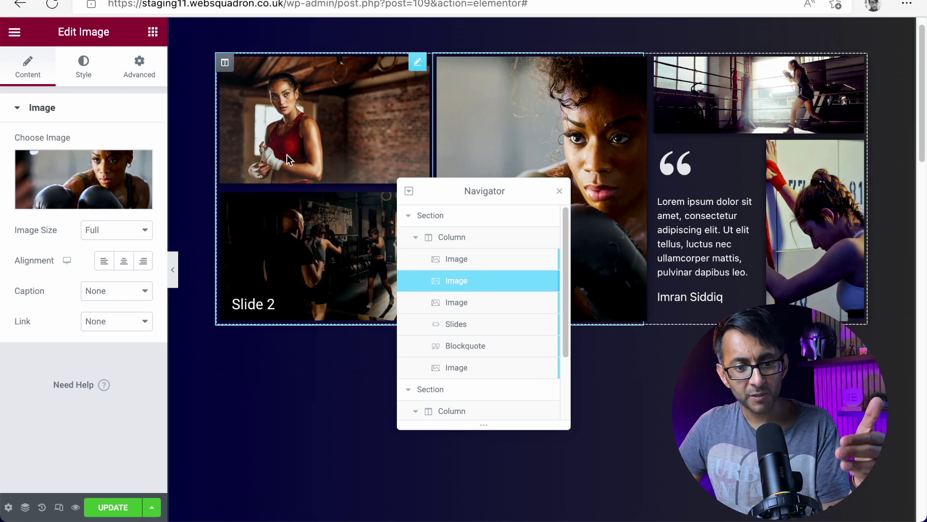
Review the top-right photo's 290 px width, 106 px height, 5 px padding and 300 px custom width.
left_click(145, 65)
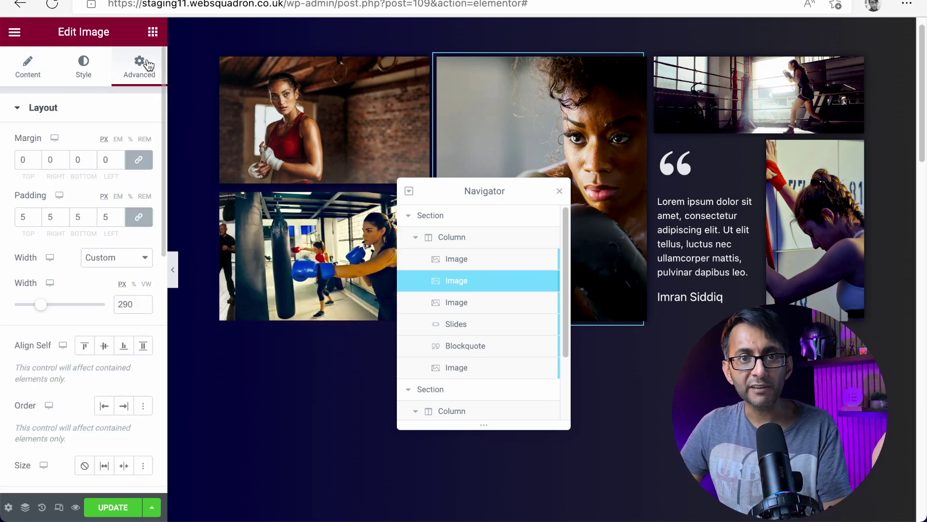
left_click(85, 68)
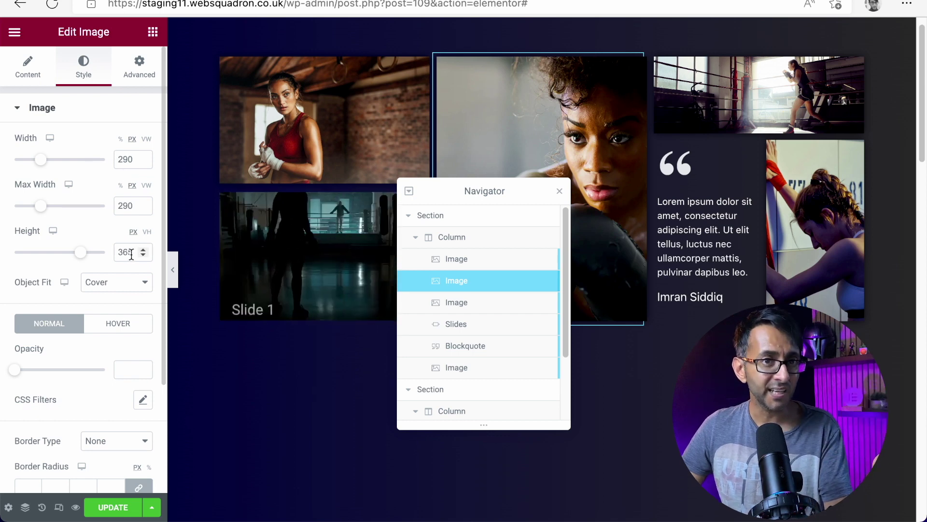
left_click(481, 304)
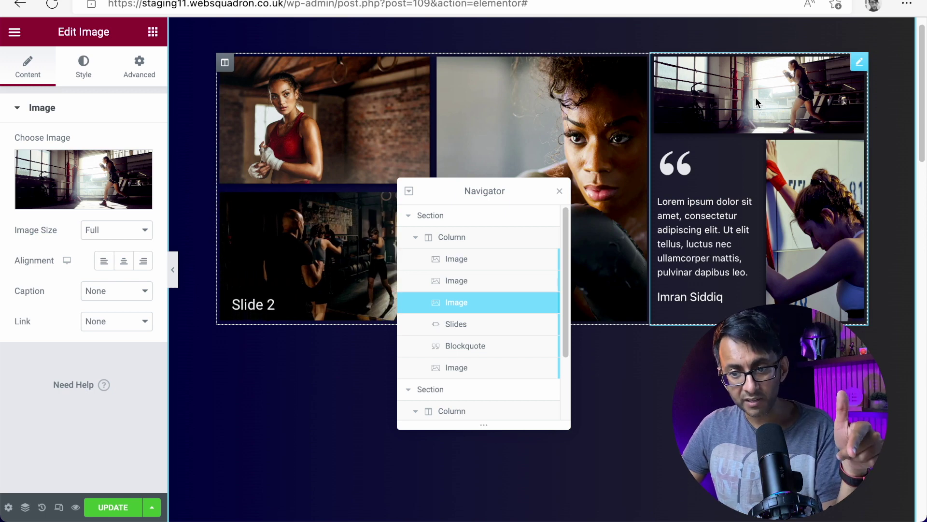
left_click(90, 76)
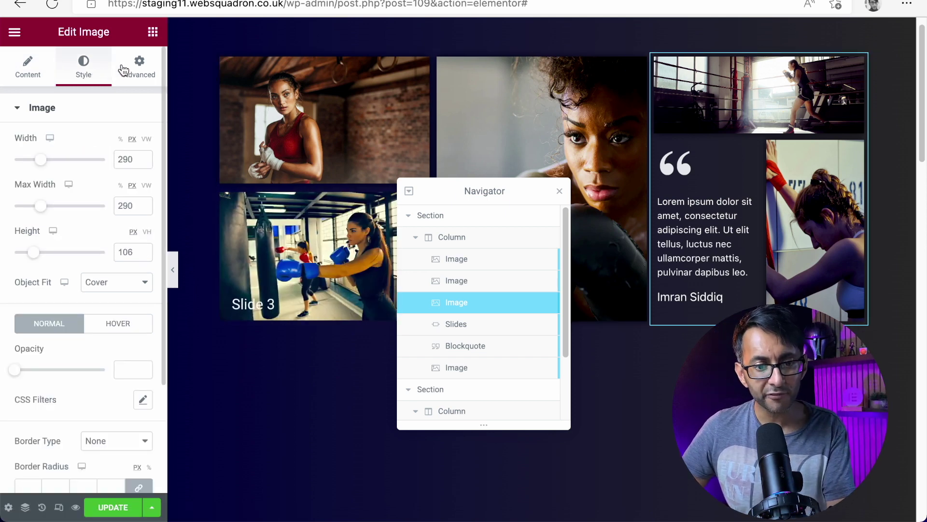
left_click(124, 71)
left_click(85, 77)
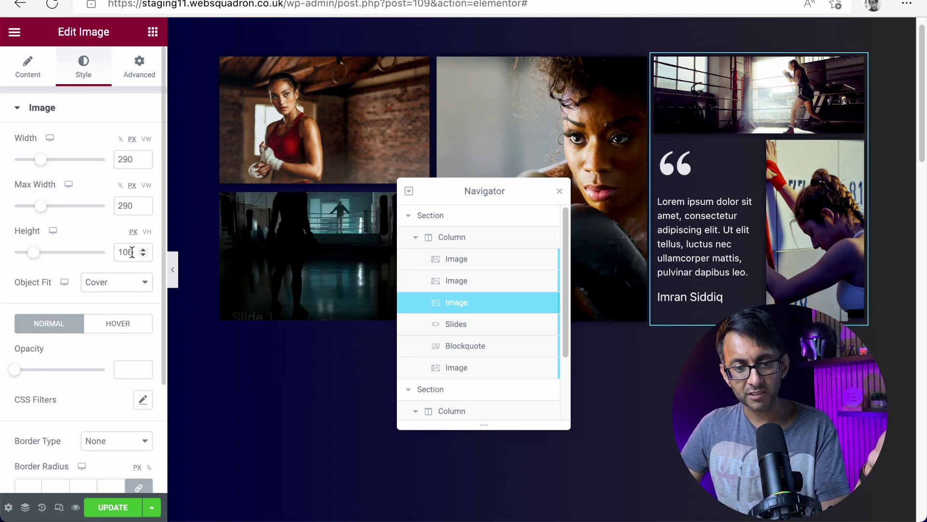
left_click(144, 68)
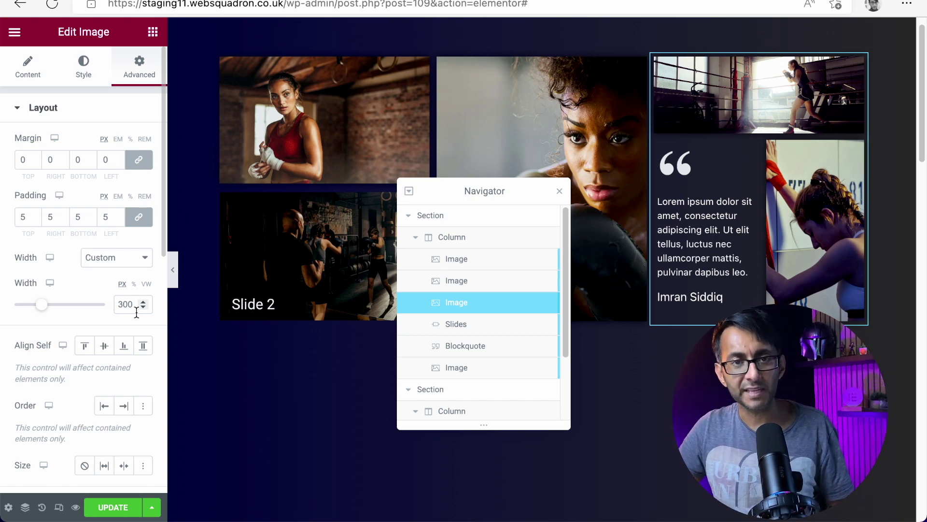
left_click(506, 334)
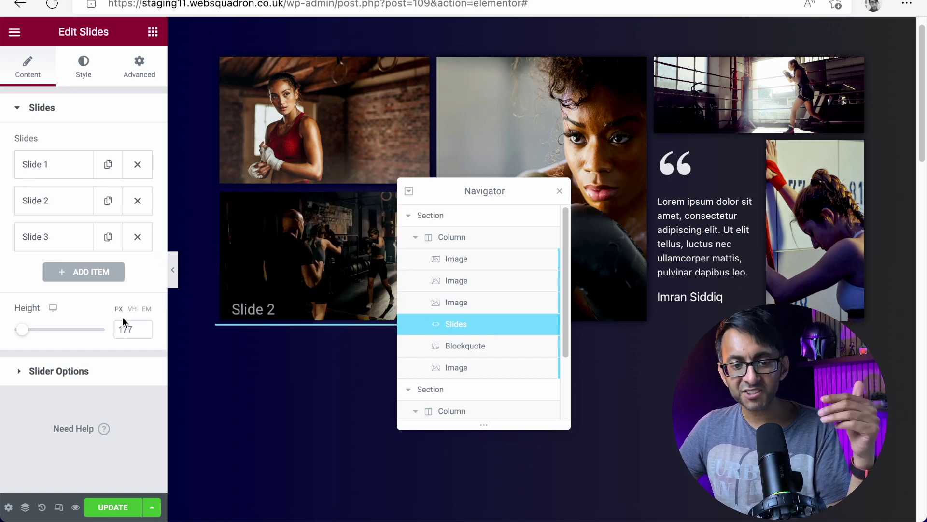
left_click(139, 67)
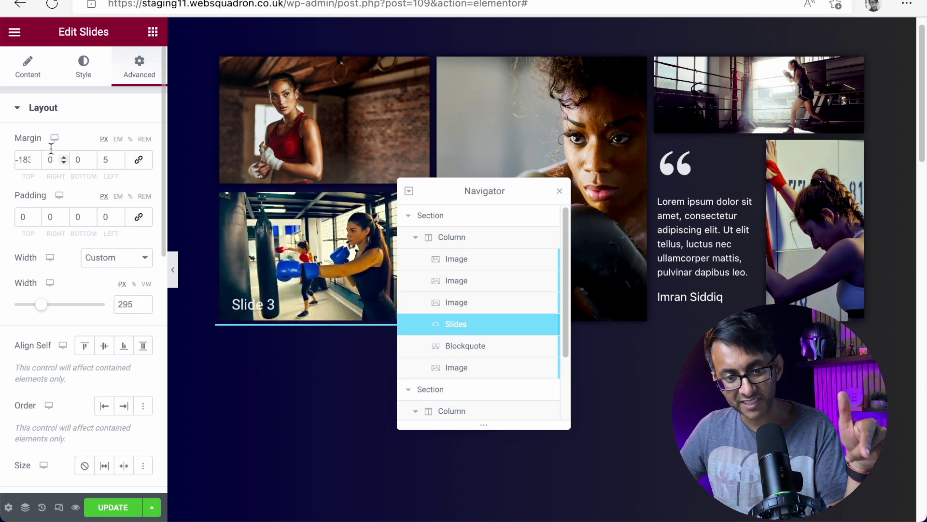
left_click_drag(167, 138, 182, 139)
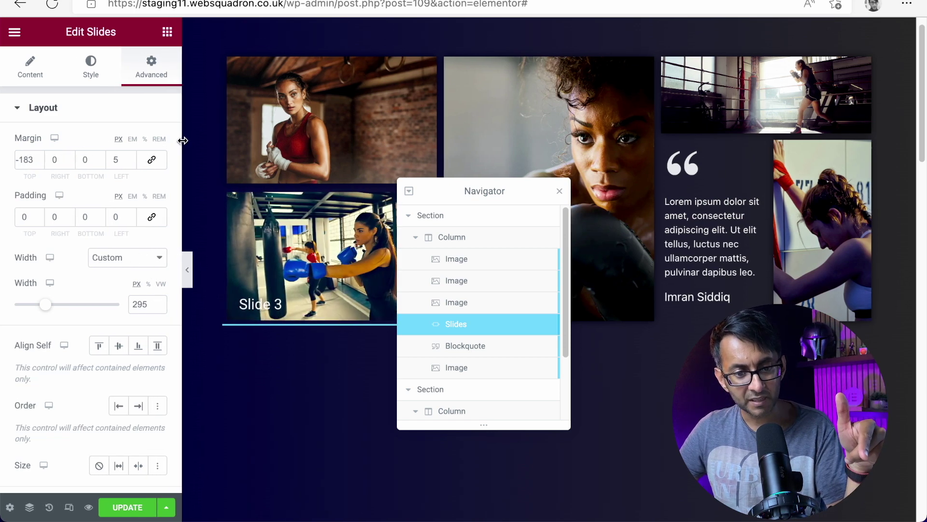
double_click(27, 159)
type("0")
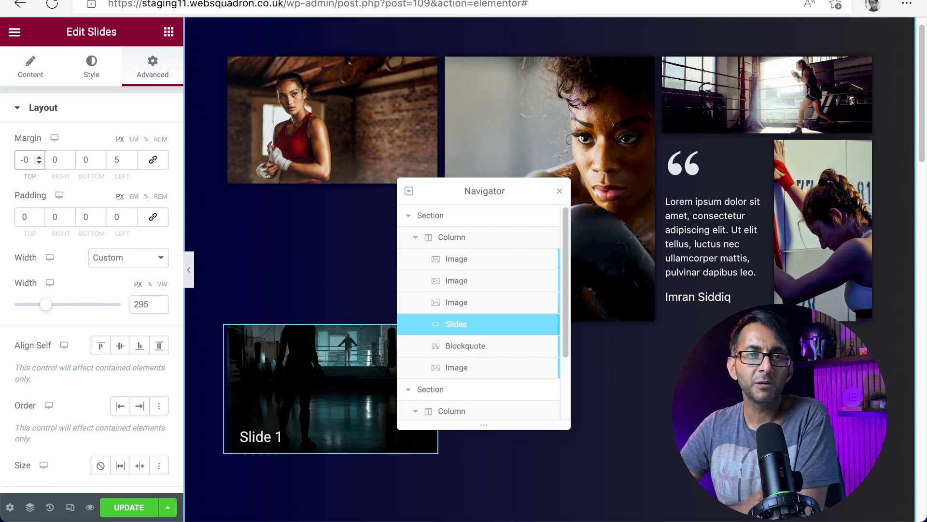
left_click_drag(472, 184, 651, 24)
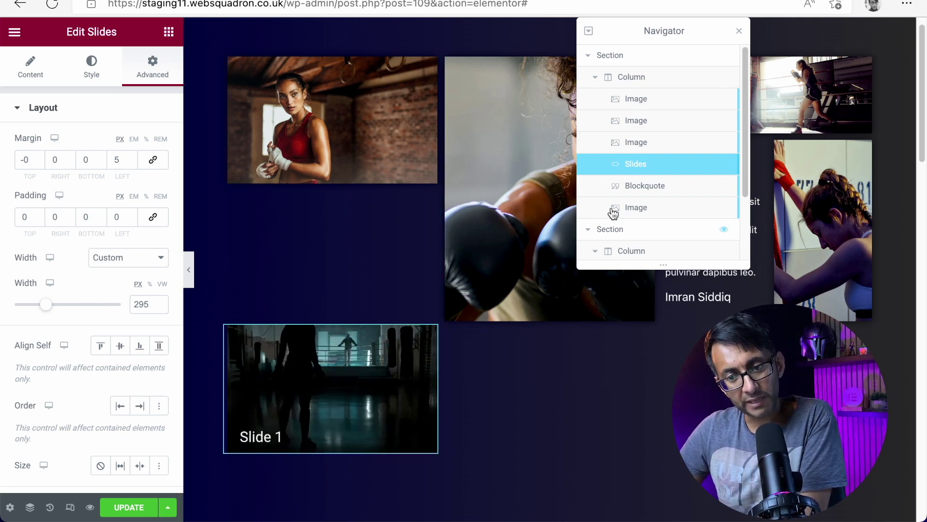
left_click(667, 110)
left_click(665, 121)
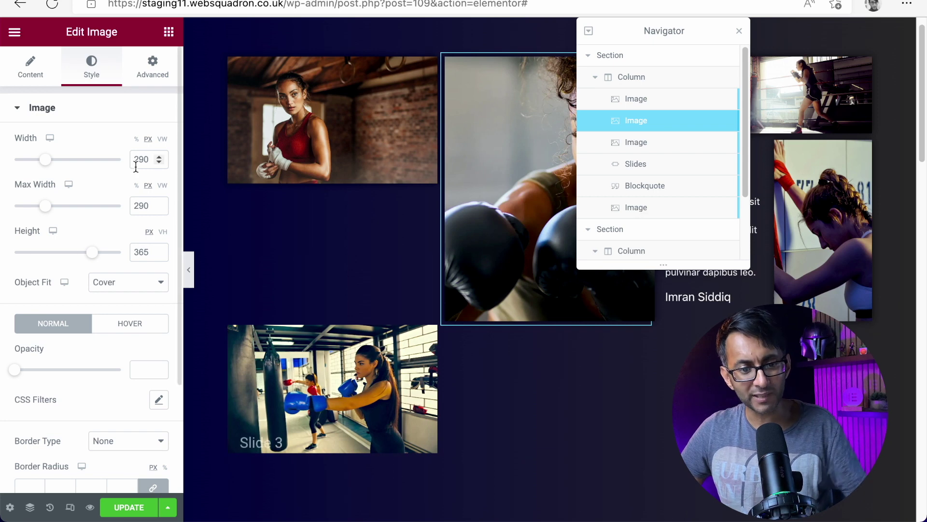
left_click(241, 256)
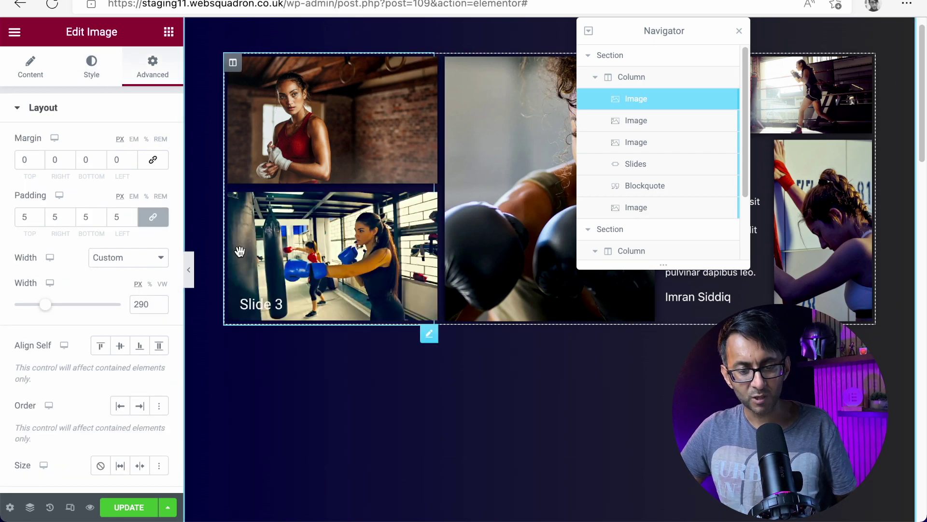
left_click(613, 170)
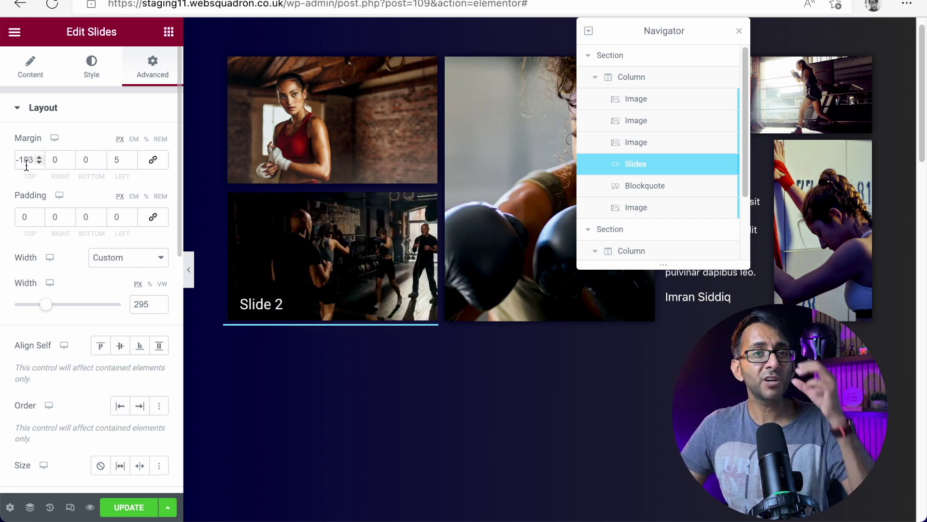
left_click_drag(674, 31, 359, 280)
left_click(354, 437)
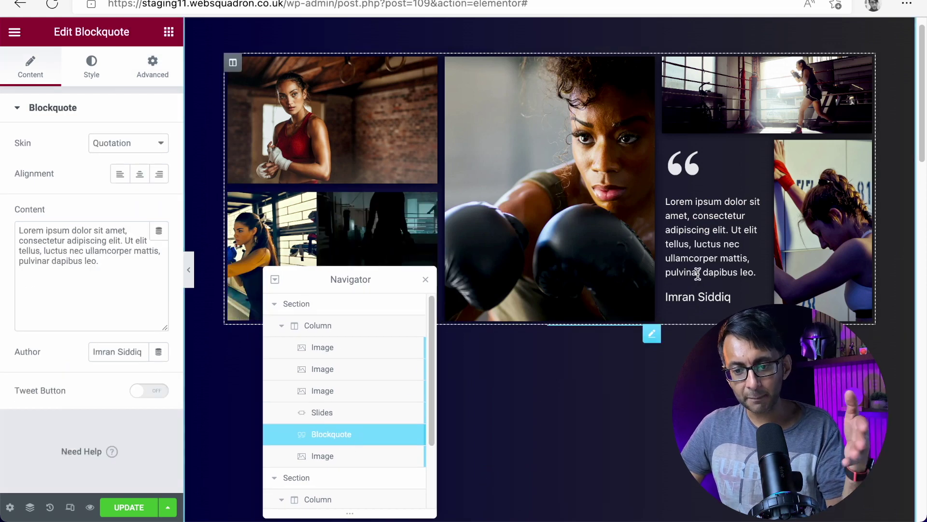
Show the Blockquote's margins -255, -169, 0, 162 px, 10 px padding and 155 px custom width.
left_click(152, 67)
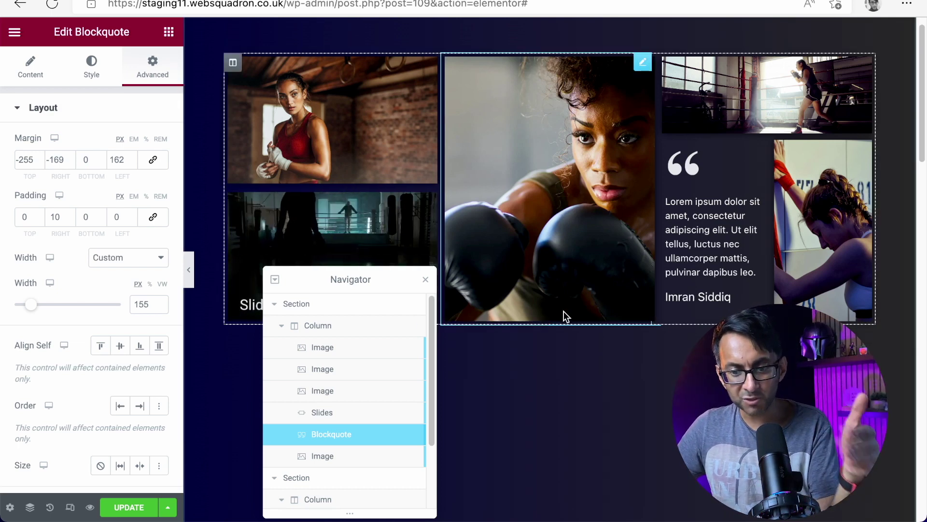
Test the last photo's top margin at 0, restore -260 px, and hide the Navigator and panel to preview.
left_click(350, 458)
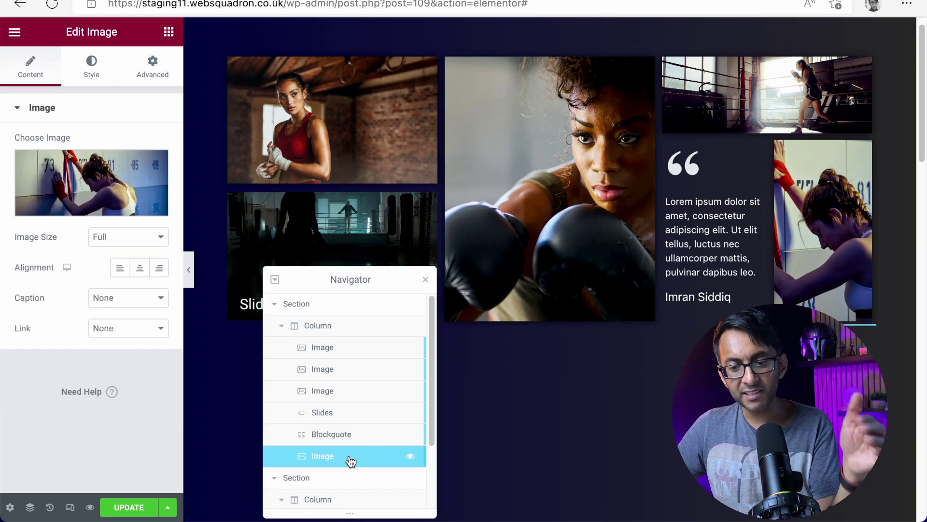
left_click(91, 67)
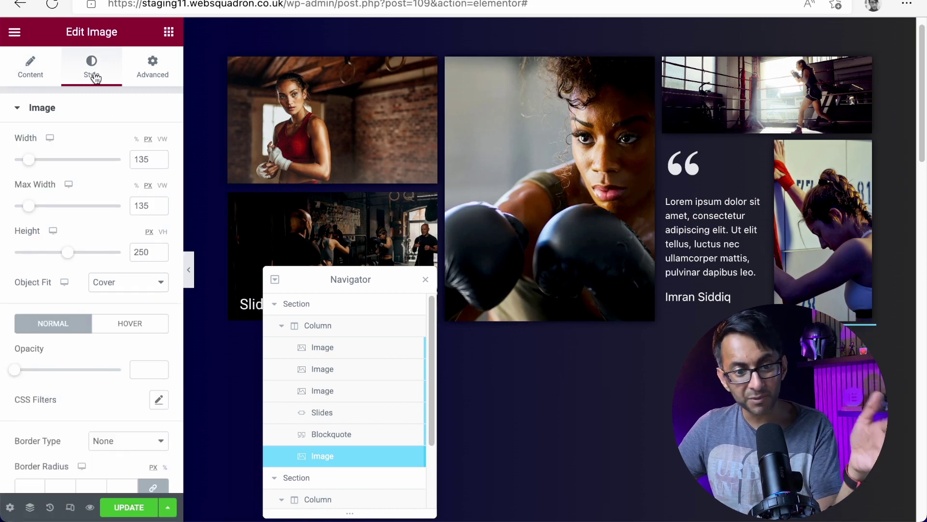
left_click(155, 72)
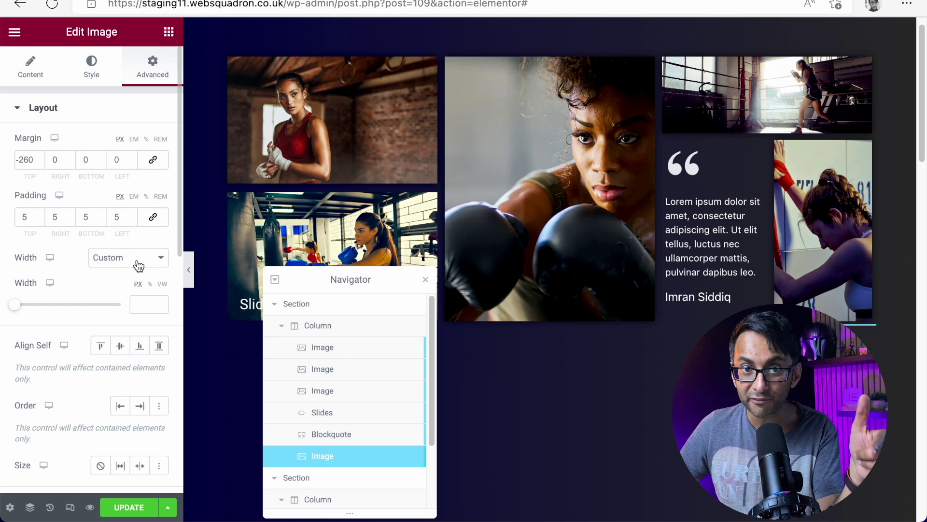
double_click(27, 160)
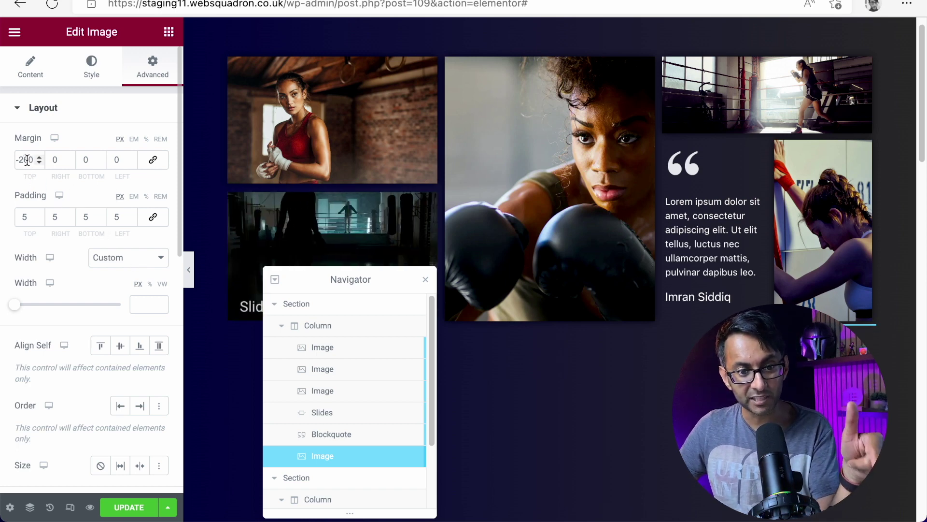
type("0")
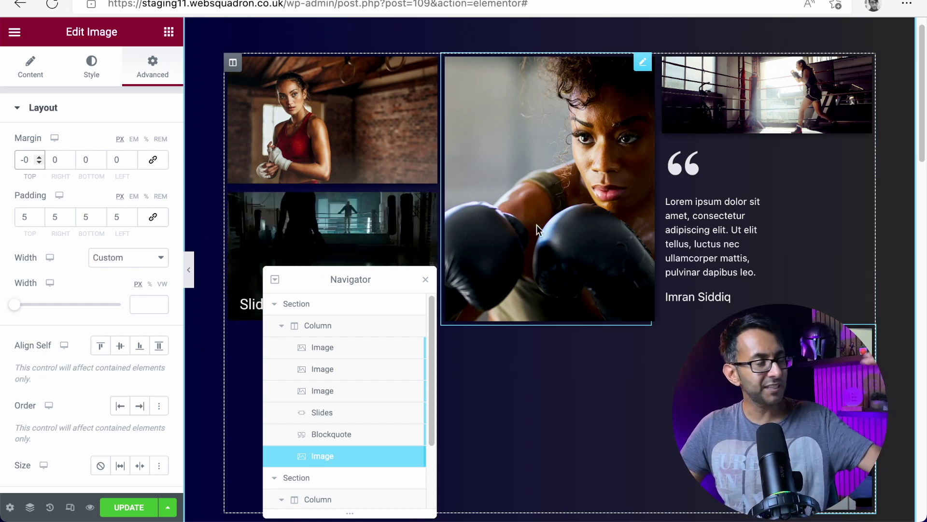
key("ctrl+z")
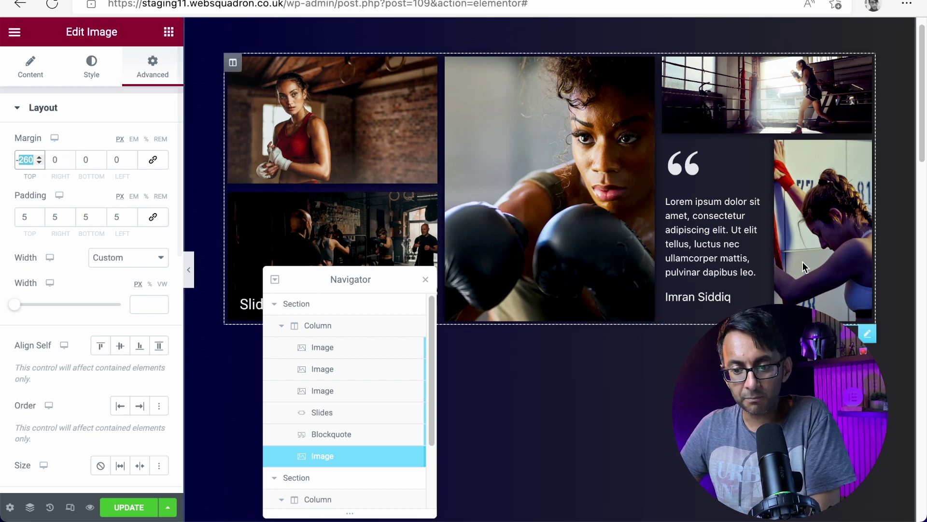
left_click(425, 279)
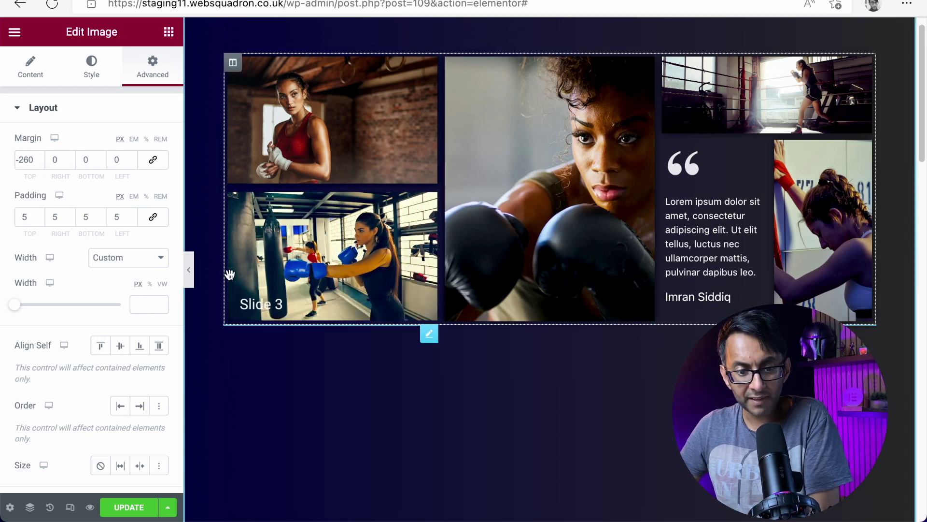
left_click(191, 273)
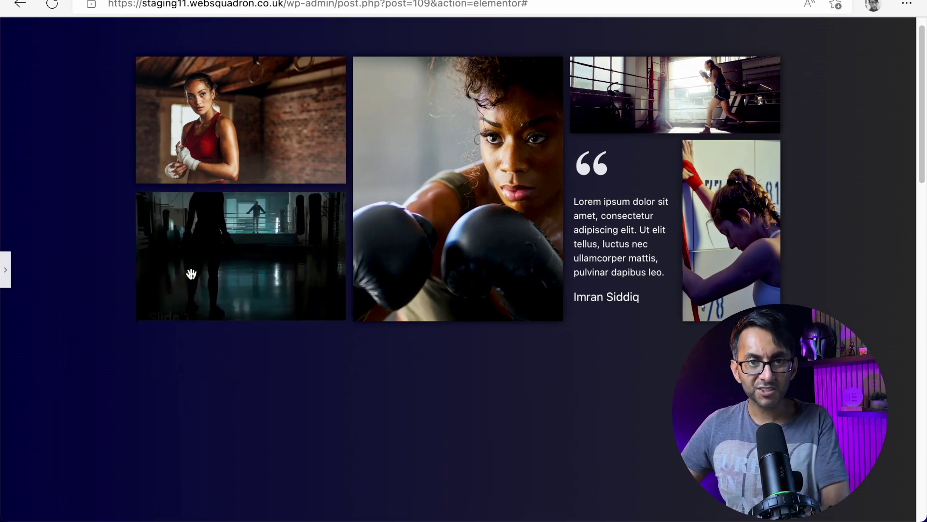